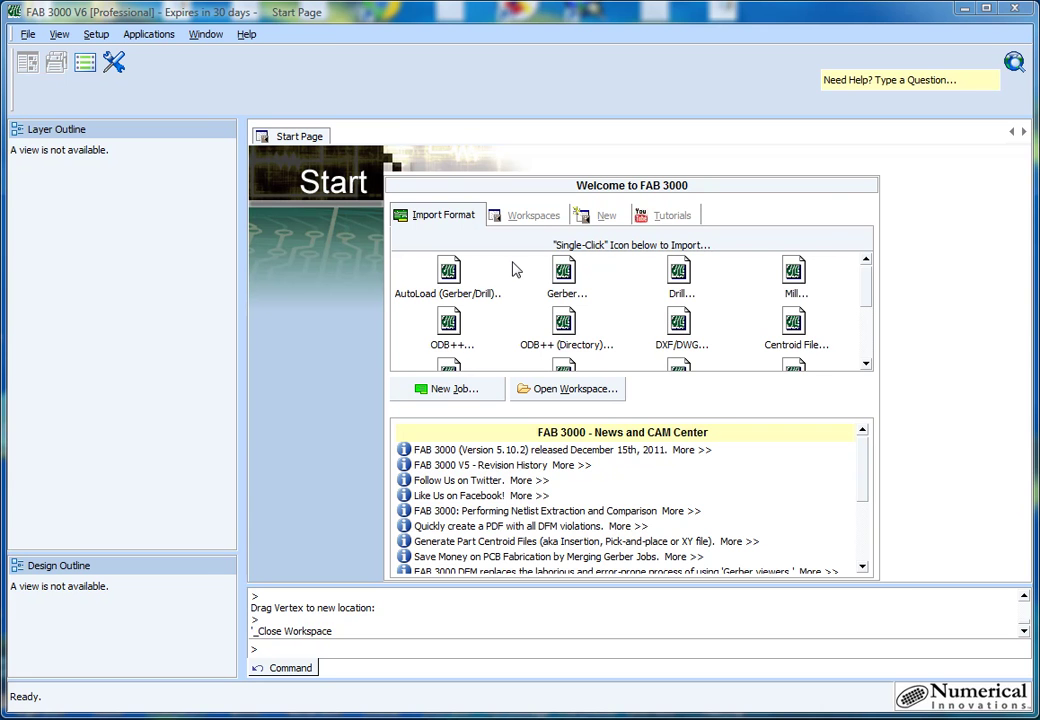
Step: Launch the AutoLoad (Gerber/Drill) wizard from the Start Page's Import Format tab
click(449, 272)
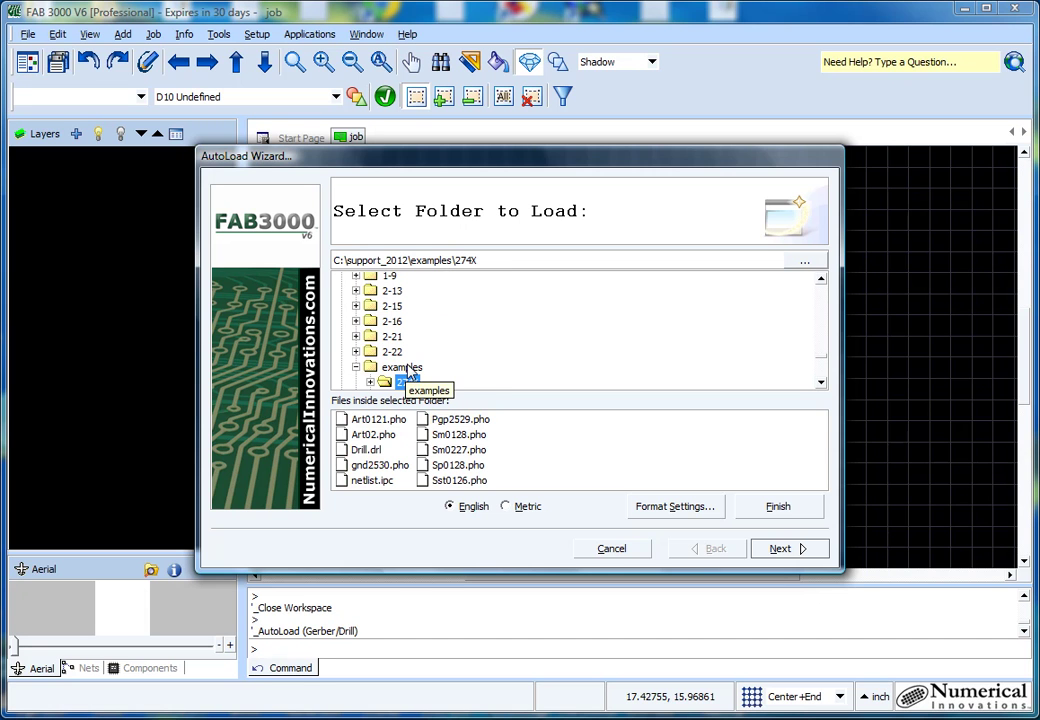
Step: Select the examples\274X folder and advance to the File Description list of nine files
click(405, 369)
click(392, 352)
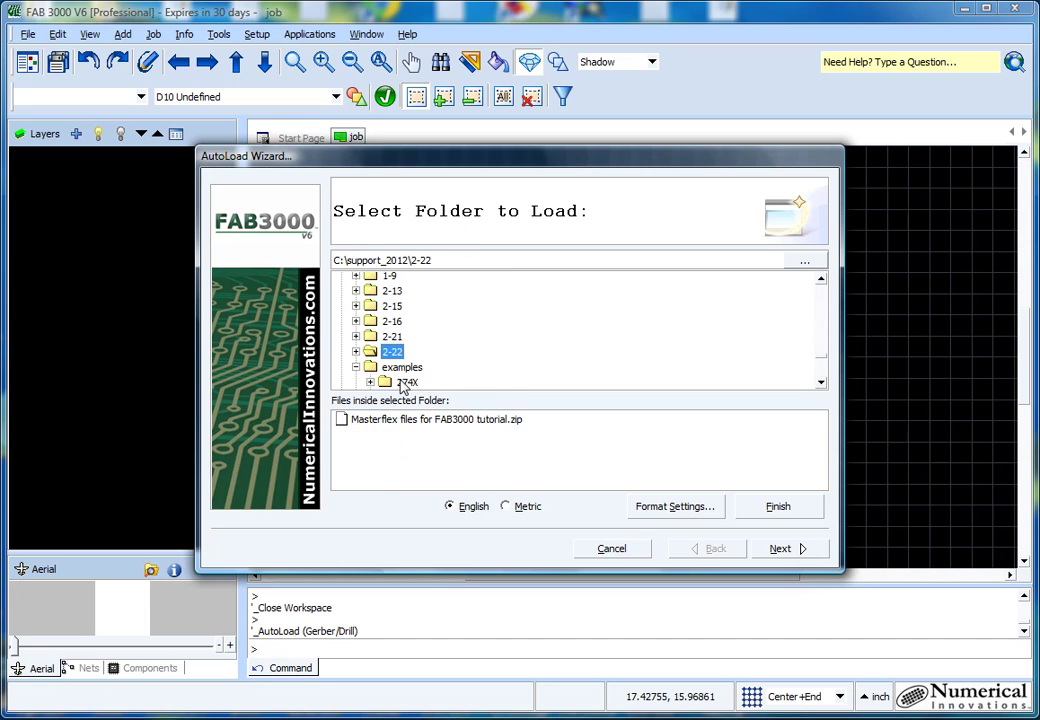
click(405, 383)
scroll(405, 380, down, 1)
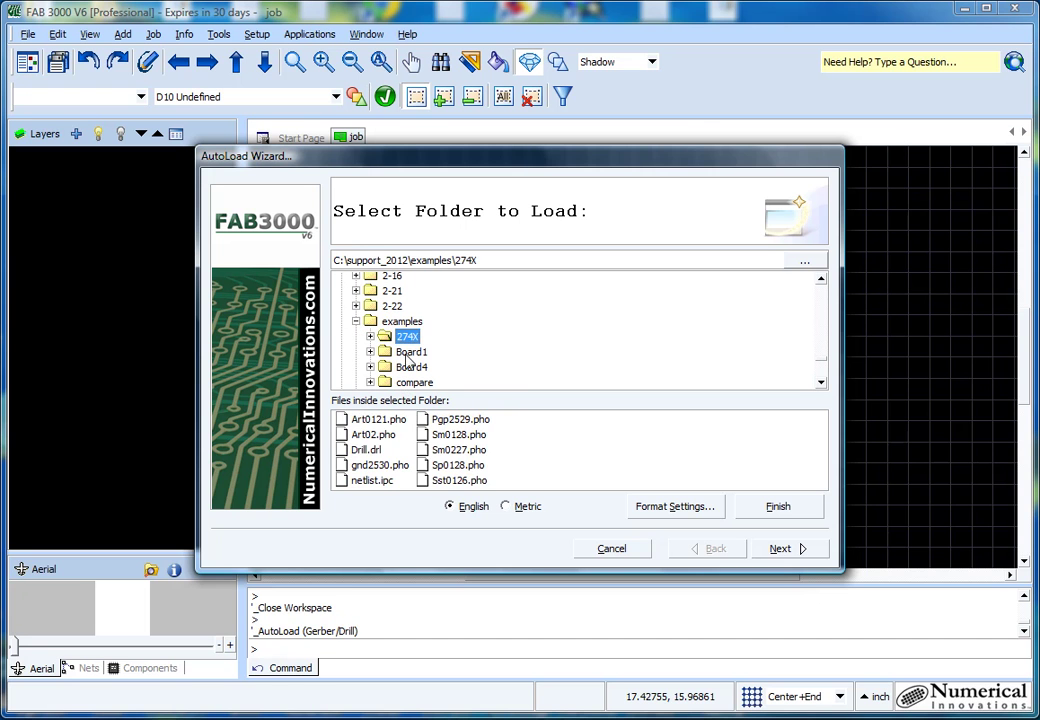
click(408, 350)
click(407, 338)
click(783, 549)
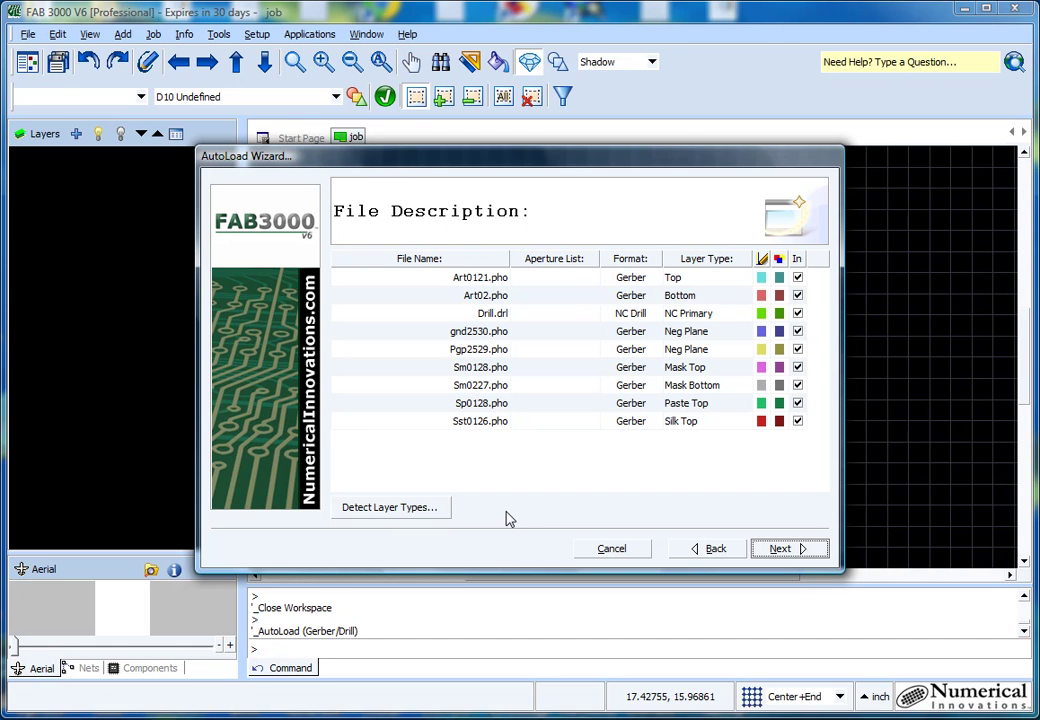
Step: Return to the File Description page and open the Layer Detection Table
click(728, 552)
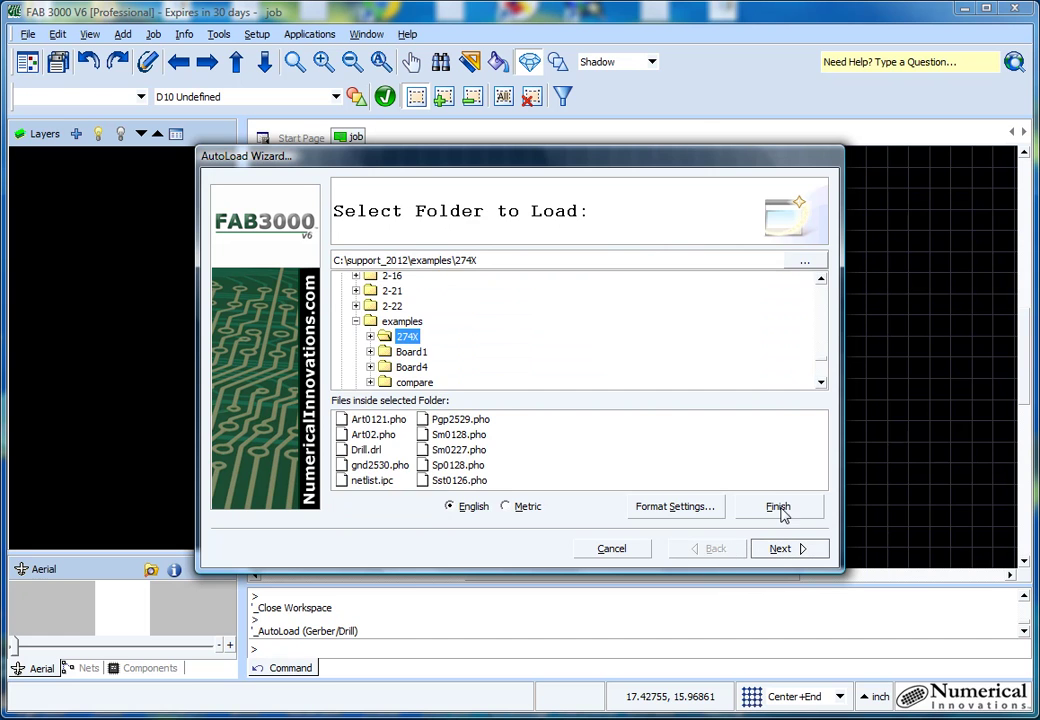
click(785, 549)
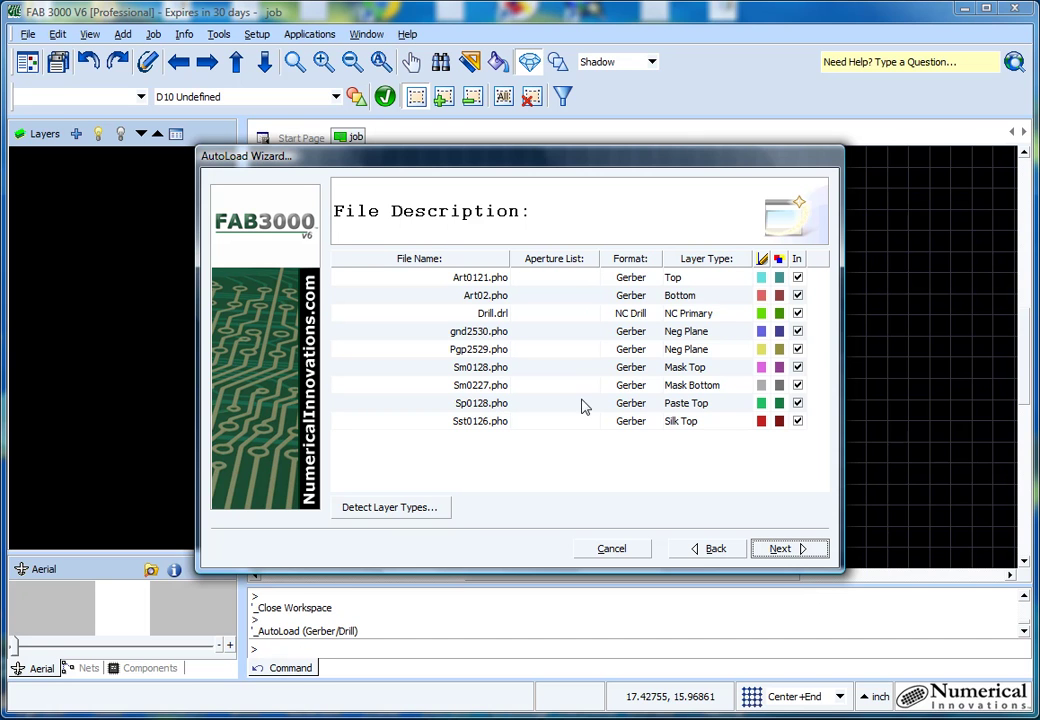
click(432, 510)
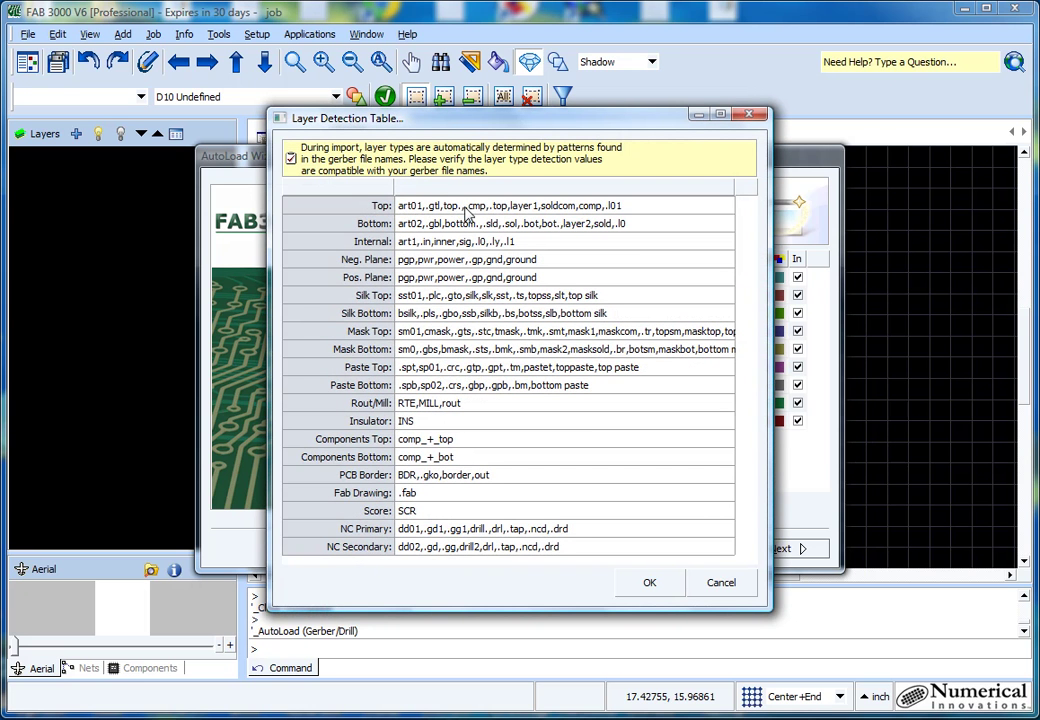
Step: Try appending ',ts' to the Top layer patterns, then cancel the table unchanged
click(628, 205)
click(633, 205)
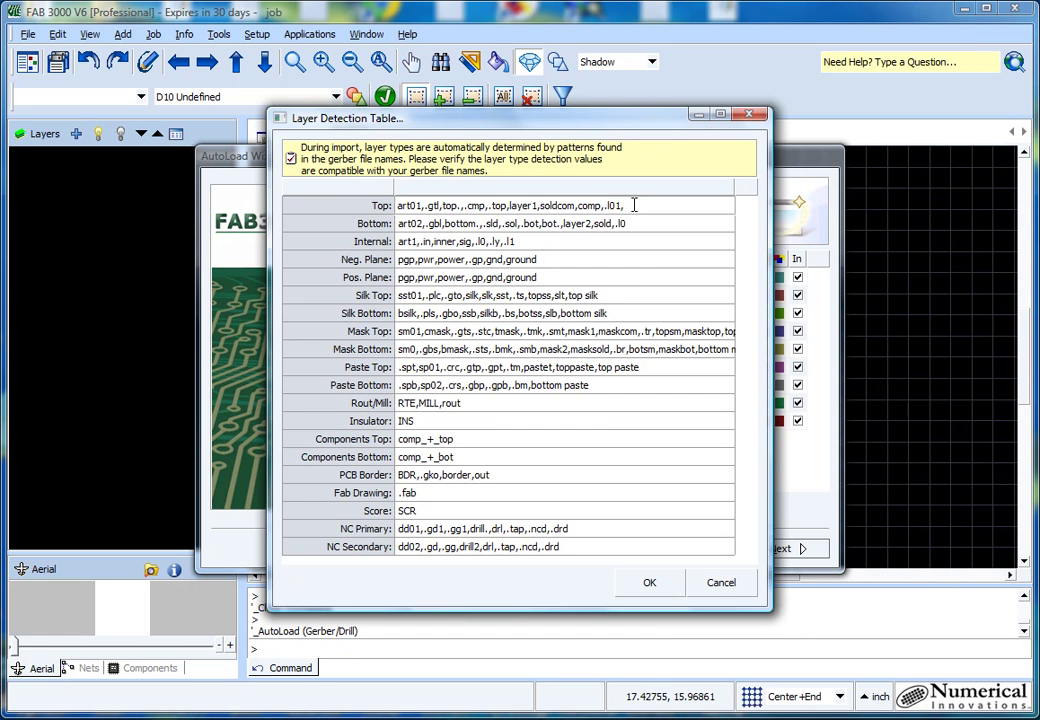
text(,ts)
click(723, 583)
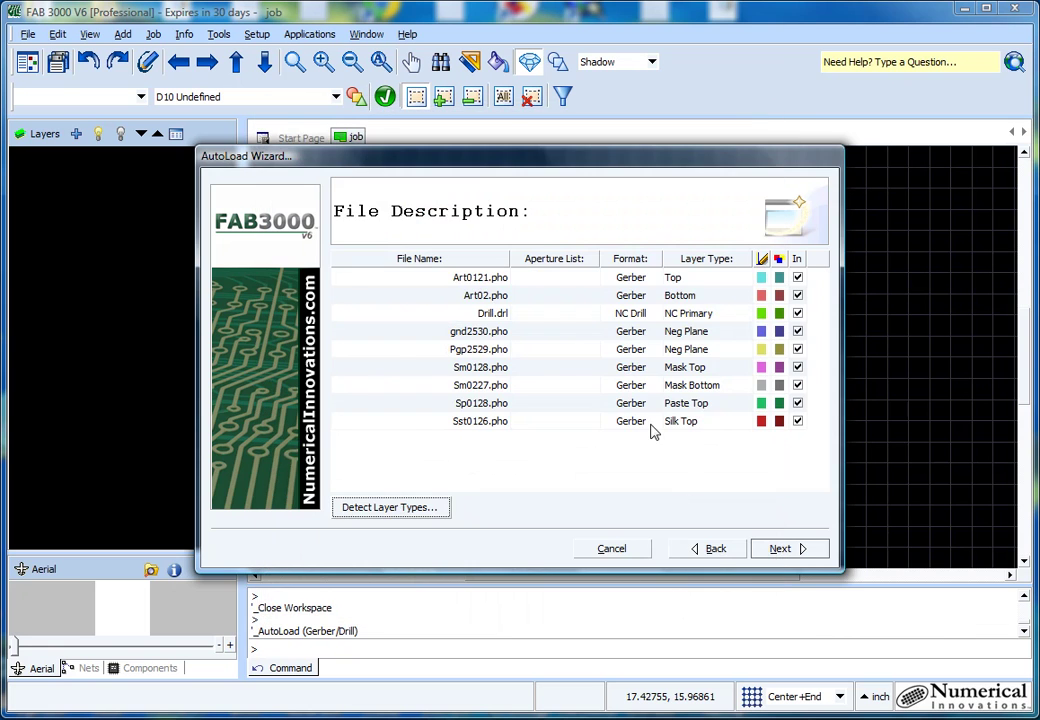
Step: Import the nine Gerber and drill files and fit the whole board in view
click(801, 551)
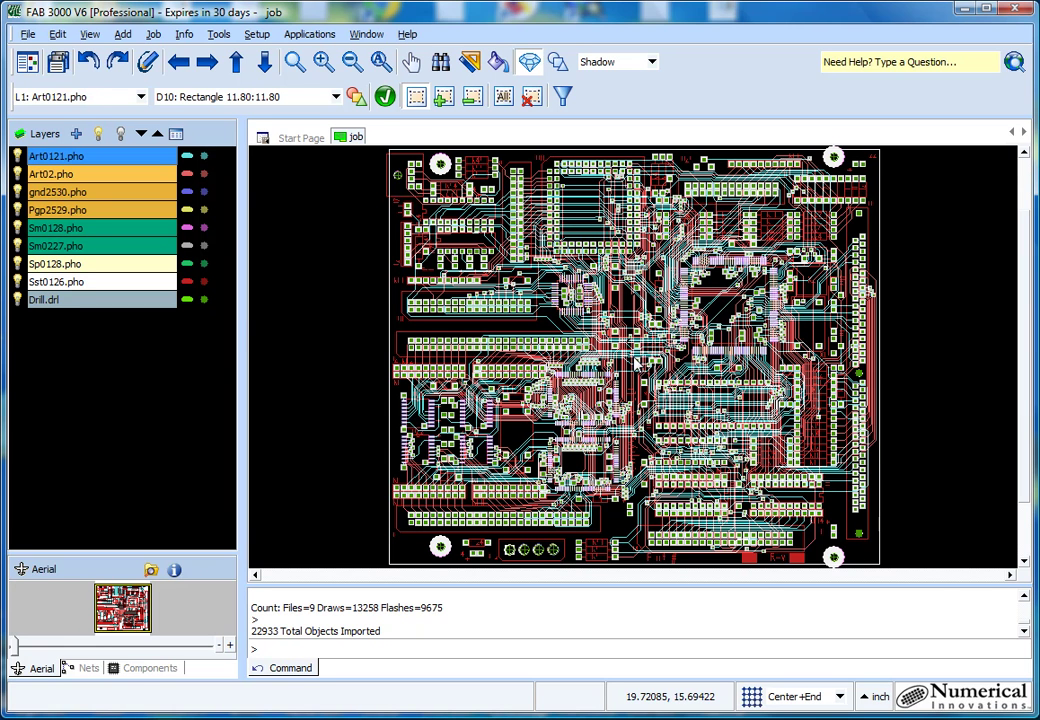
scroll(678, 311, up, 5)
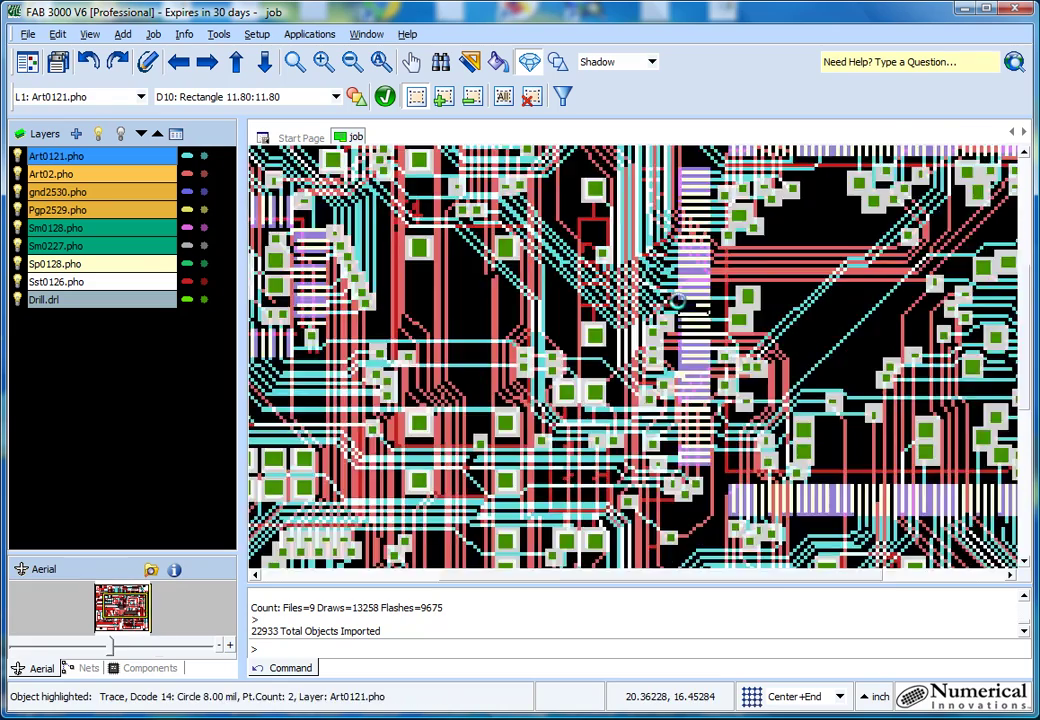
scroll(678, 311, down, 6)
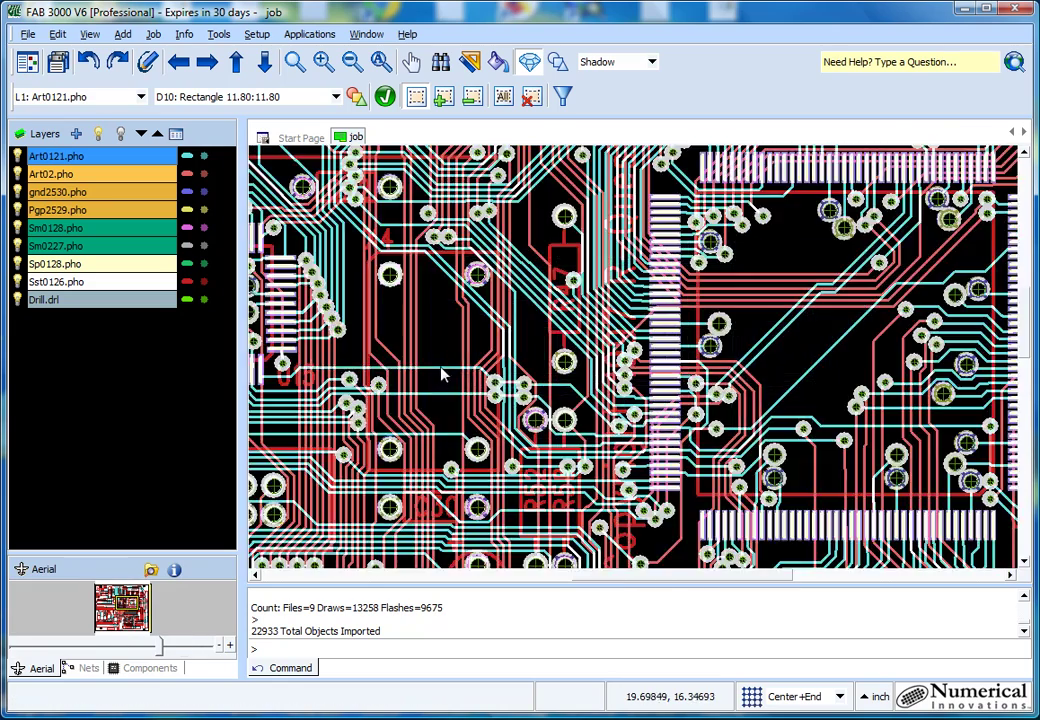
scroll(748, 276, up, 3)
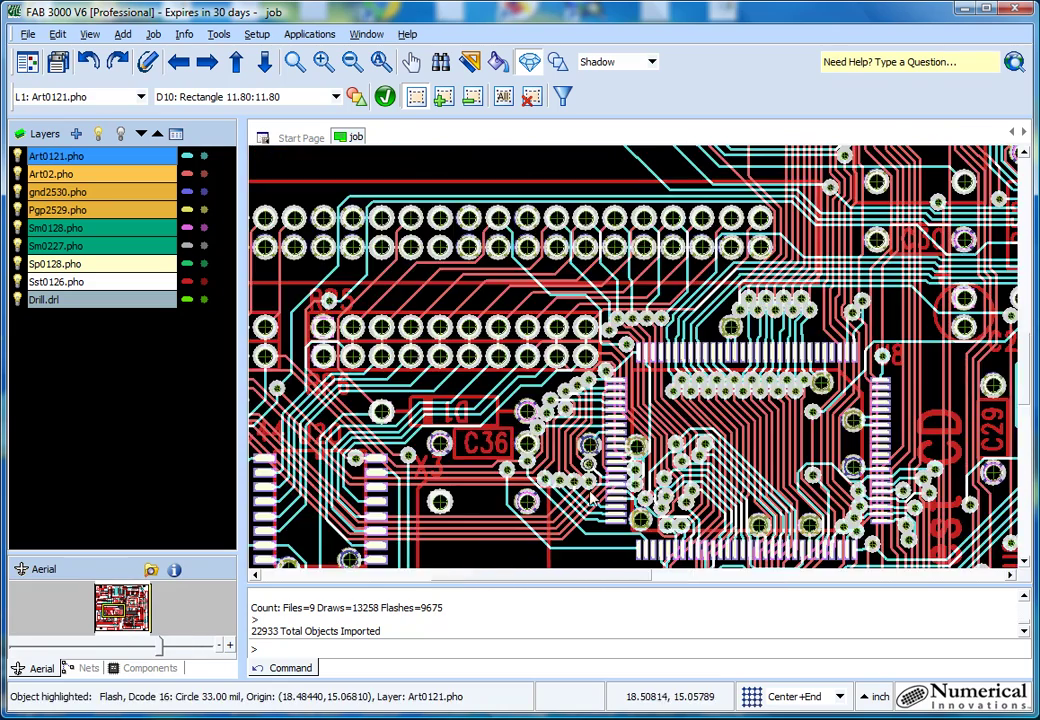
mouse_move(609, 575)
mouse_down()
mouse_move(734, 578)
mouse_move(650, 571)
mouse_move(617, 584)
mouse_up()
click(295, 62)
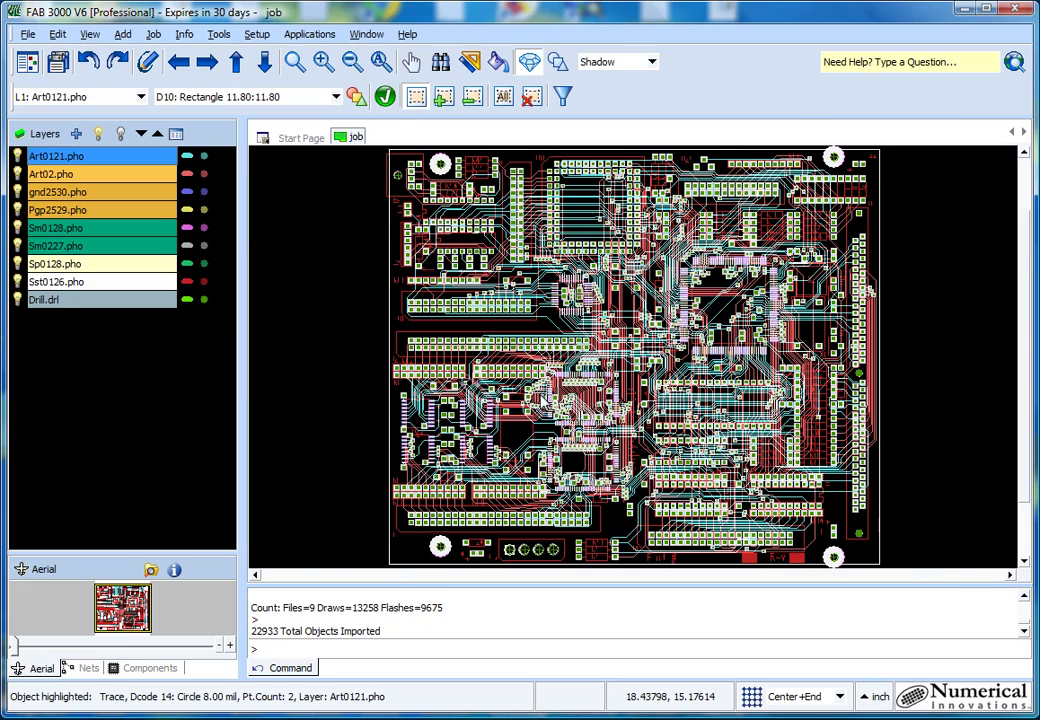
Step: Isolate the Art0121.pho top copper layer so only its traces show
scroll(543, 401, up, 2)
scroll(543, 400, down, 2)
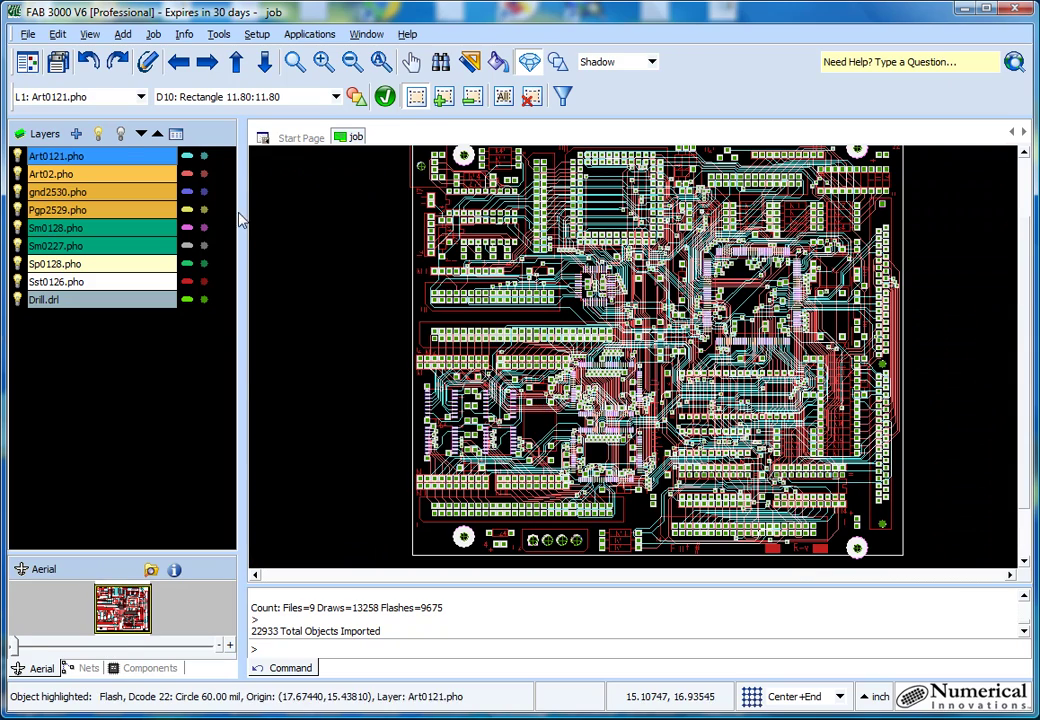
double_click(103, 164)
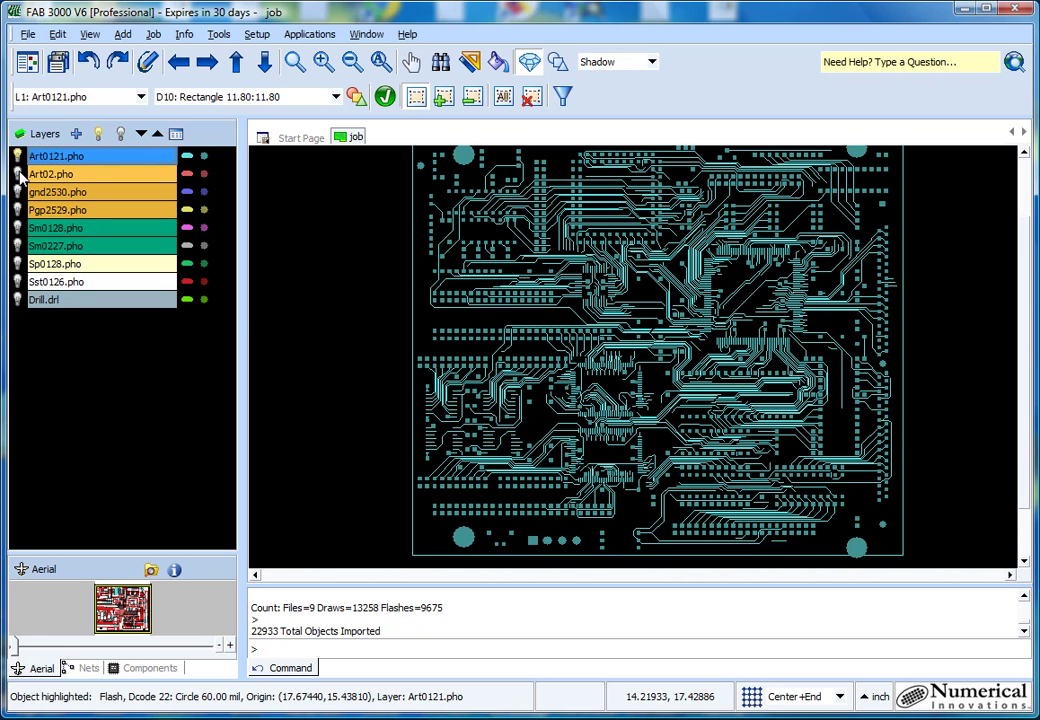
click(18, 174)
click(18, 192)
click(18, 210)
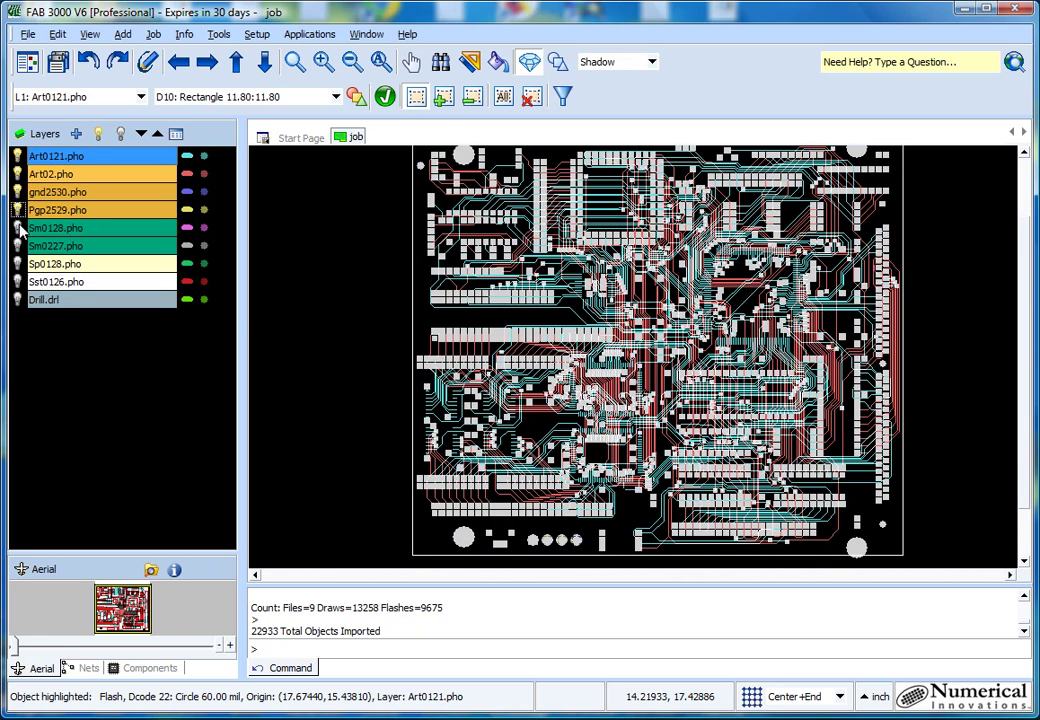
click(18, 228)
click(18, 228)
click(18, 210)
click(18, 192)
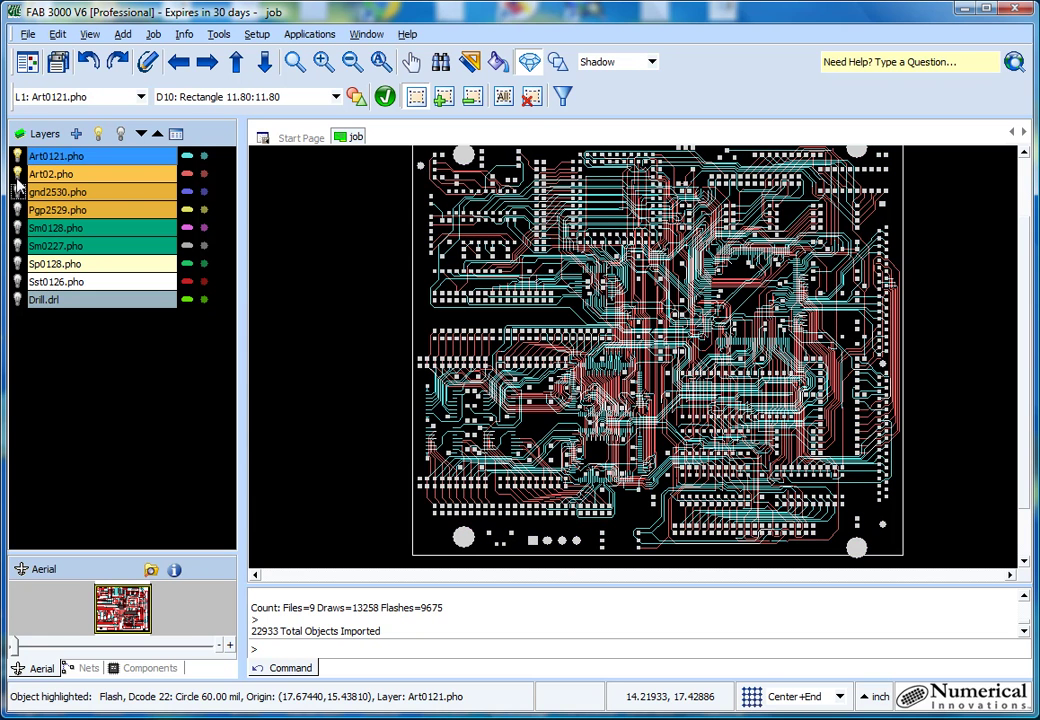
click(18, 174)
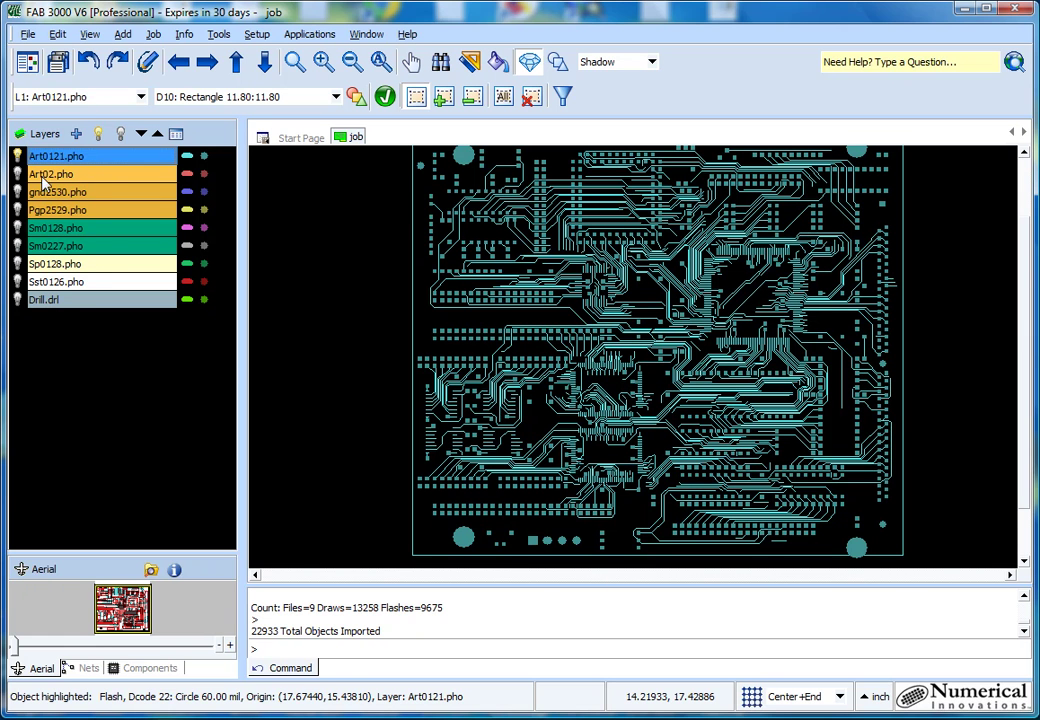
Step: Move Art02.pho down two places, below Pgp2529.pho
click(100, 174)
right_click(113, 178)
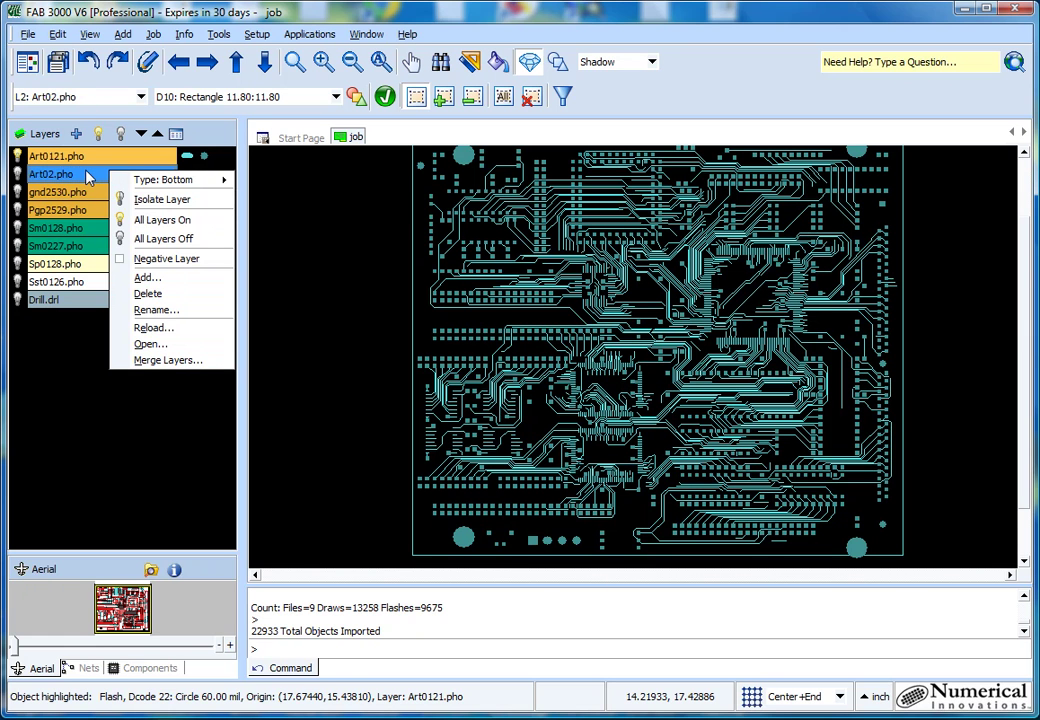
click(87, 174)
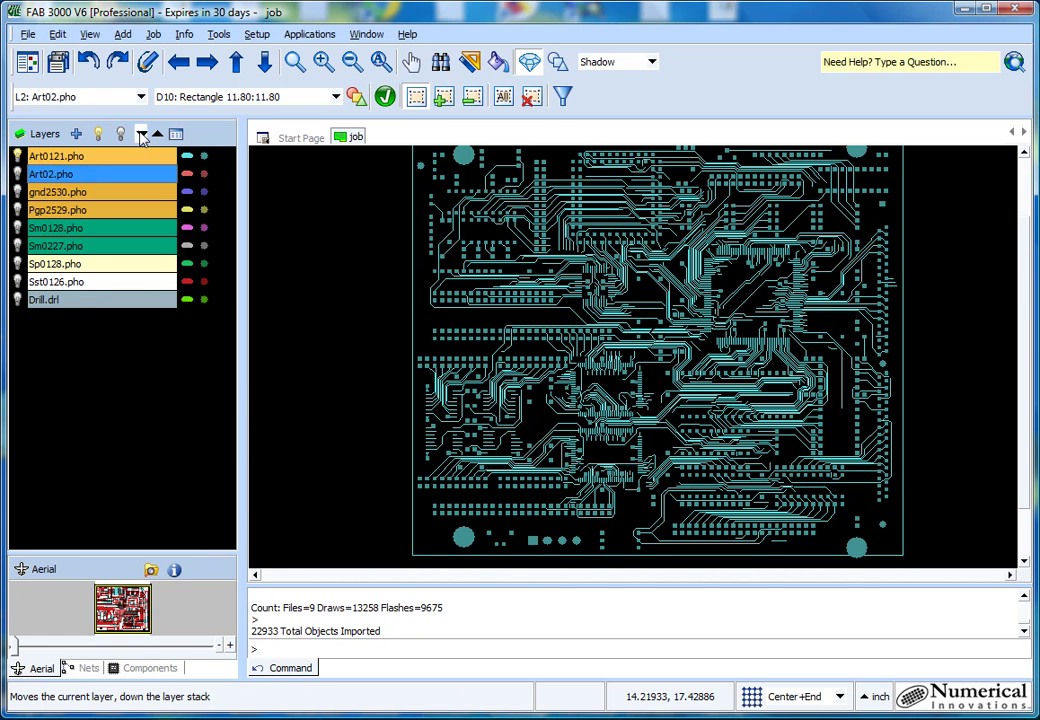
click(141, 134)
click(141, 134)
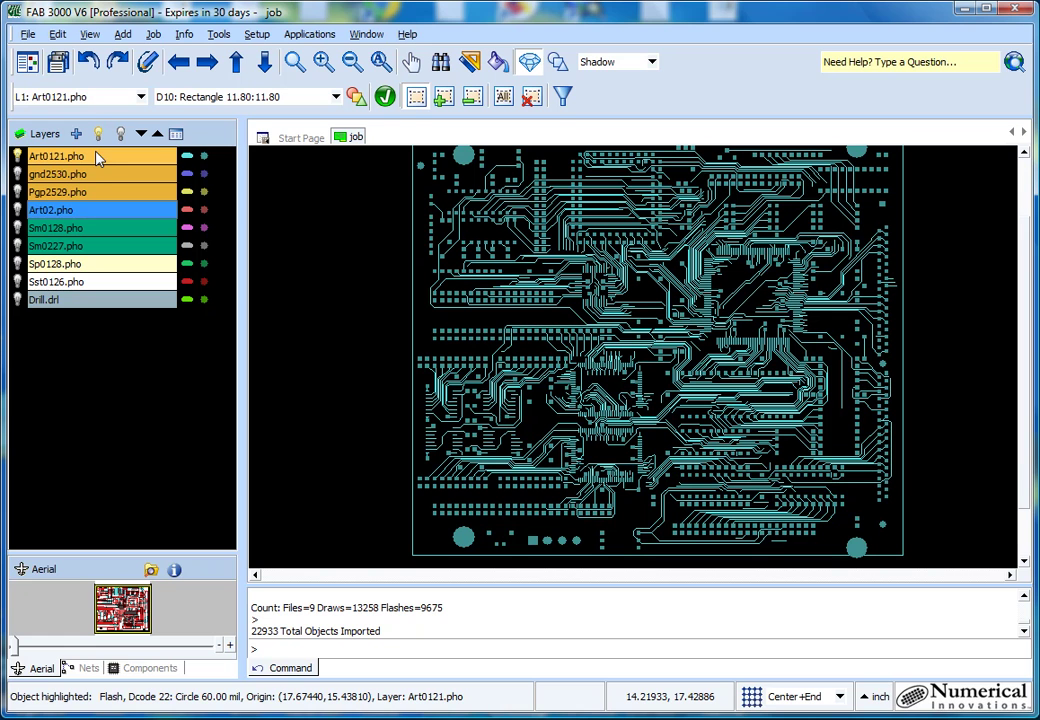
Step: Move Sm0128.pho up to the top of the layer stack
click(93, 232)
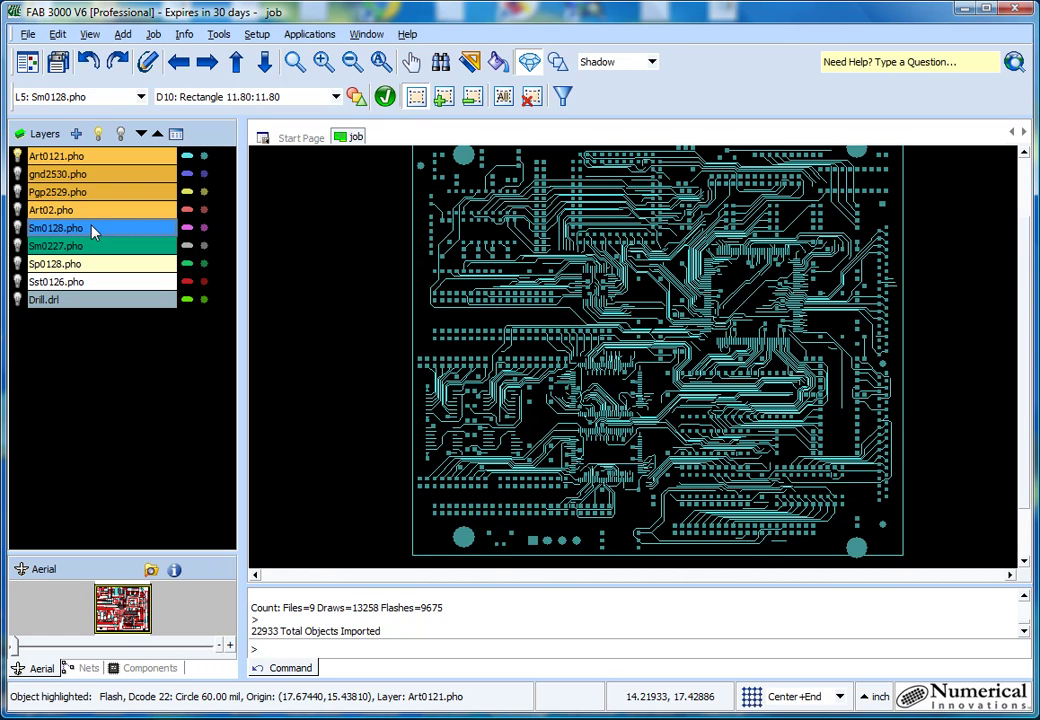
click(157, 134)
click(157, 134)
click(157, 134)
click(157, 134)
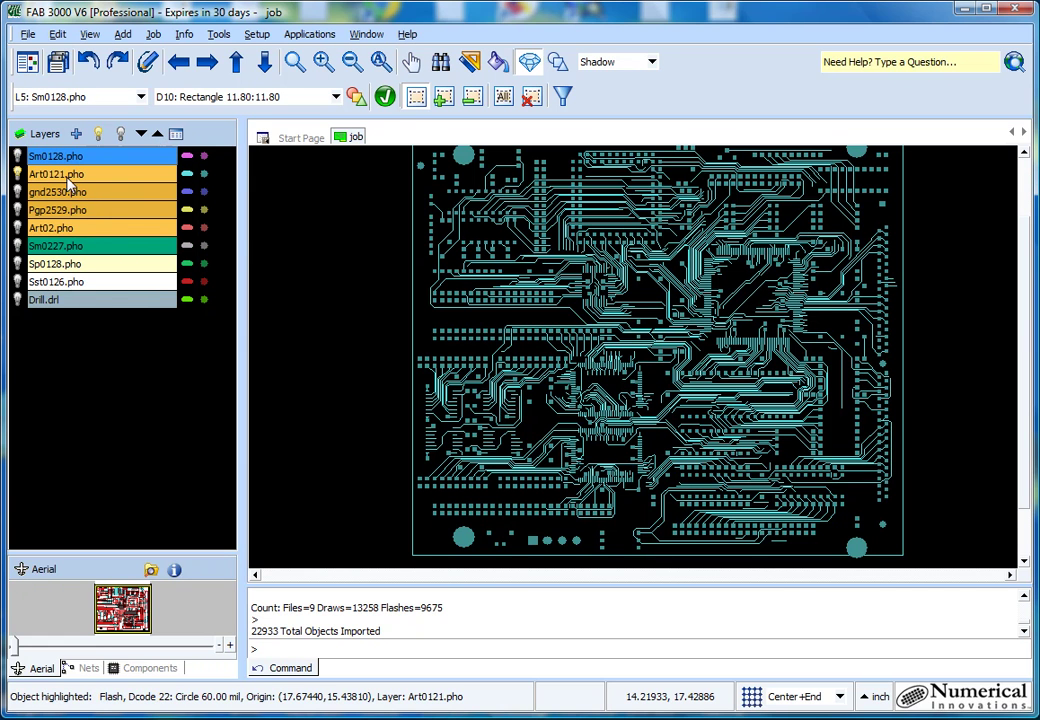
Step: Move Sst0126.pho up to the top of the layer stack
click(75, 282)
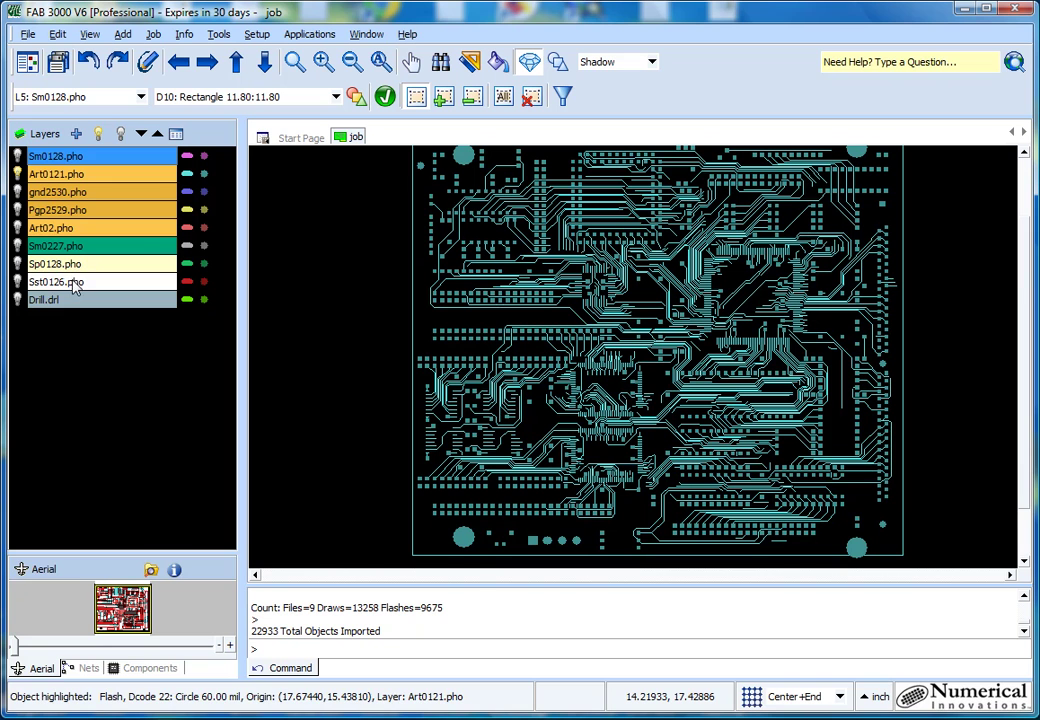
click(157, 134)
click(157, 134)
click(157, 134)
click(157, 134)
click(157, 134)
click(157, 134)
click(157, 134)
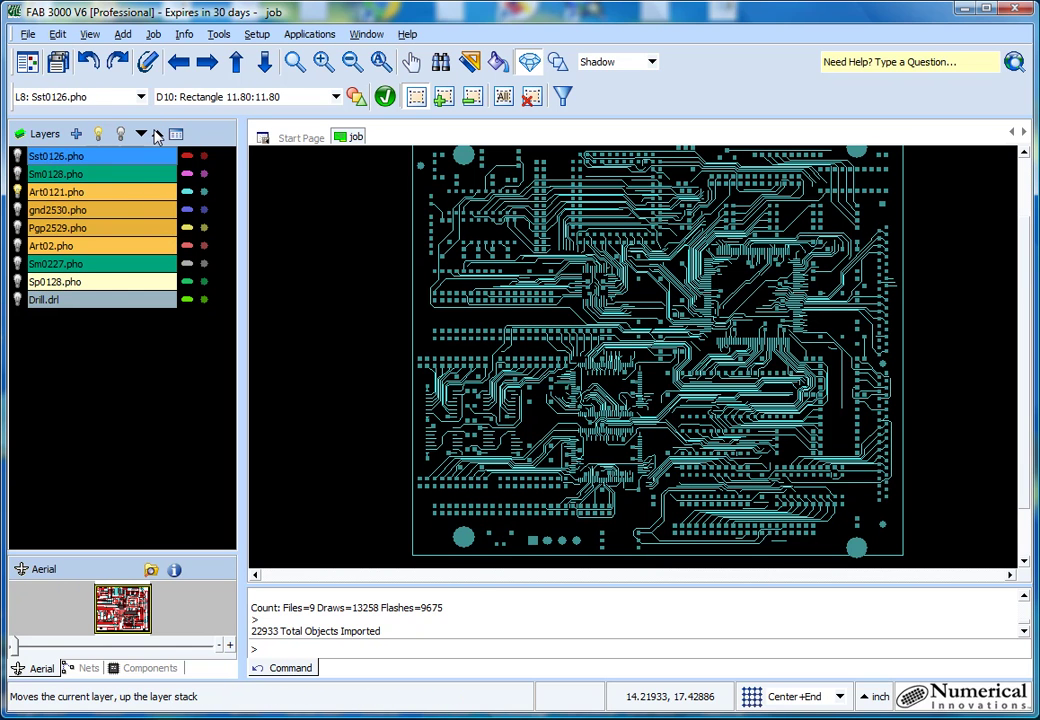
click(130, 210)
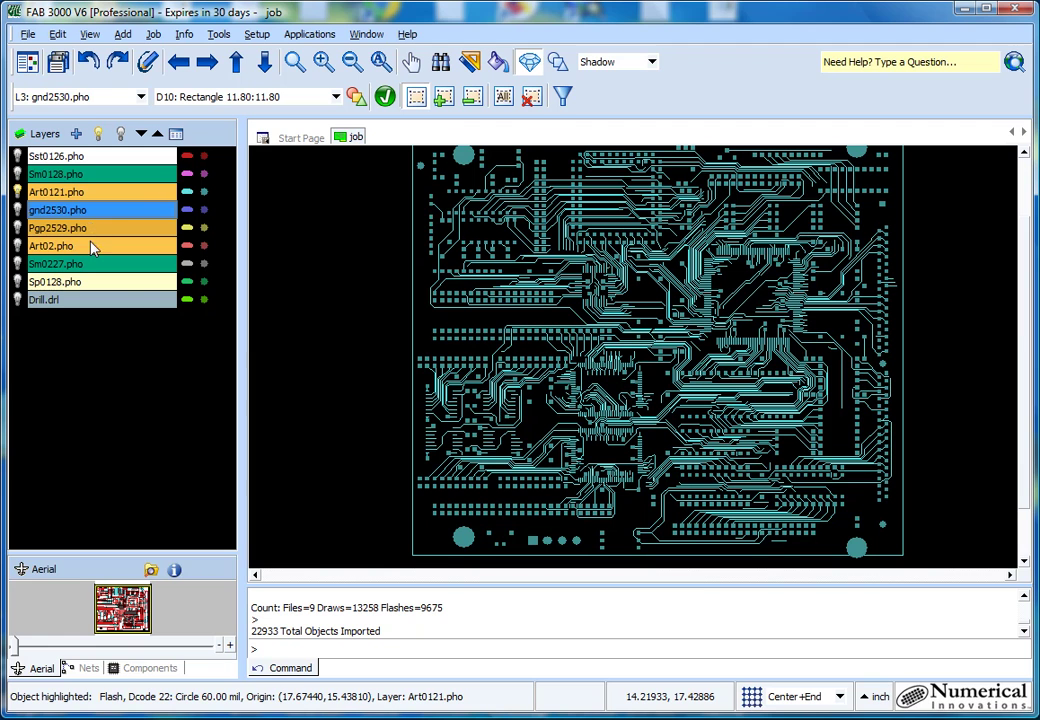
Step: Move Sp0128.pho to the top, above Sst0126.pho
click(88, 245)
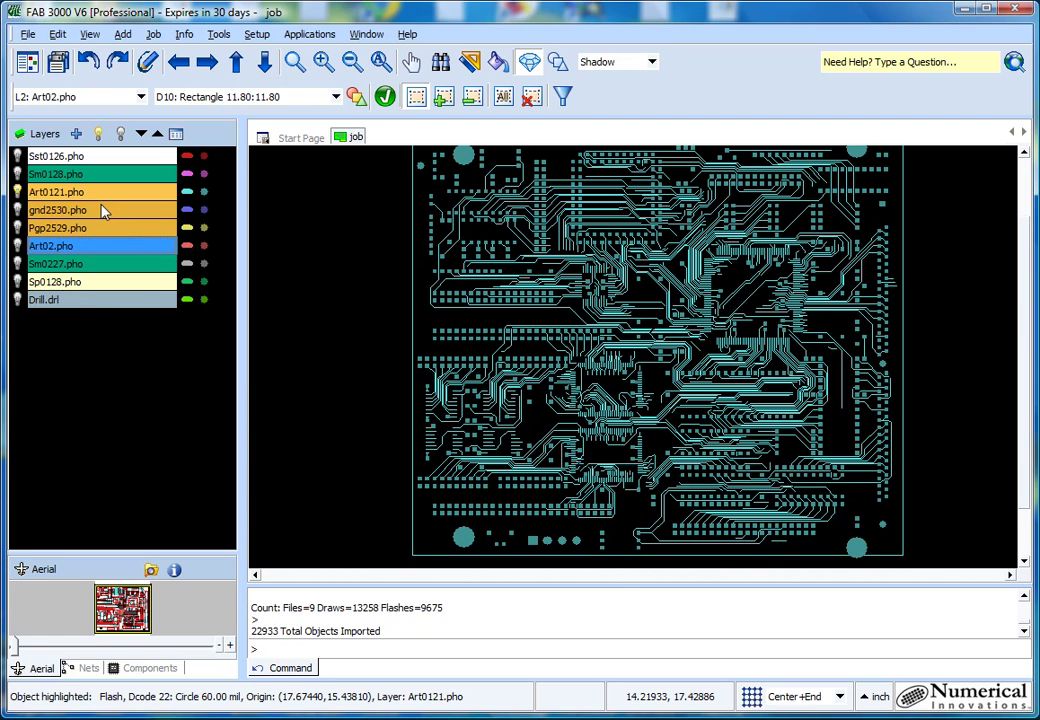
click(88, 285)
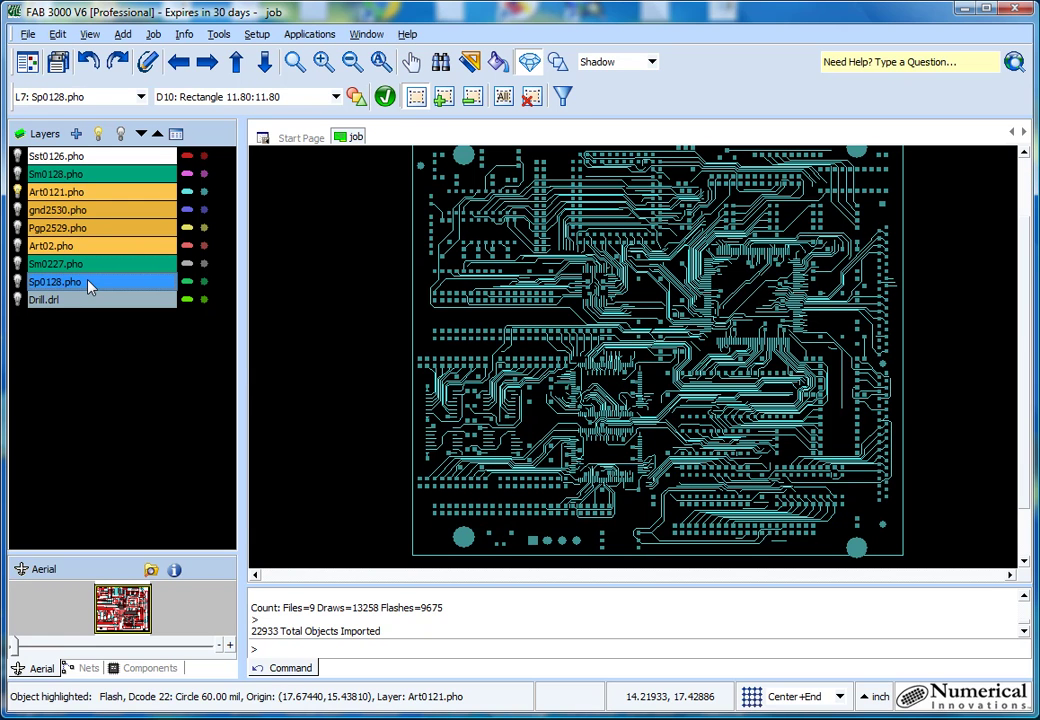
click(157, 133)
click(157, 133)
click(157, 133)
click(157, 133)
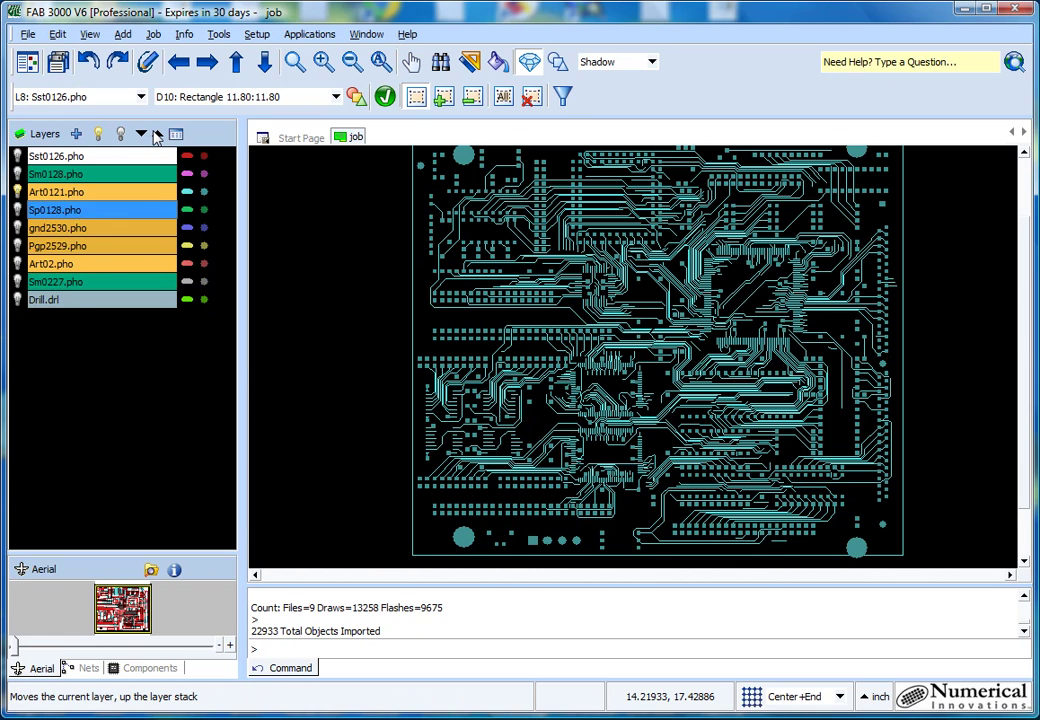
click(157, 133)
click(157, 133)
click(157, 133)
click(80, 263)
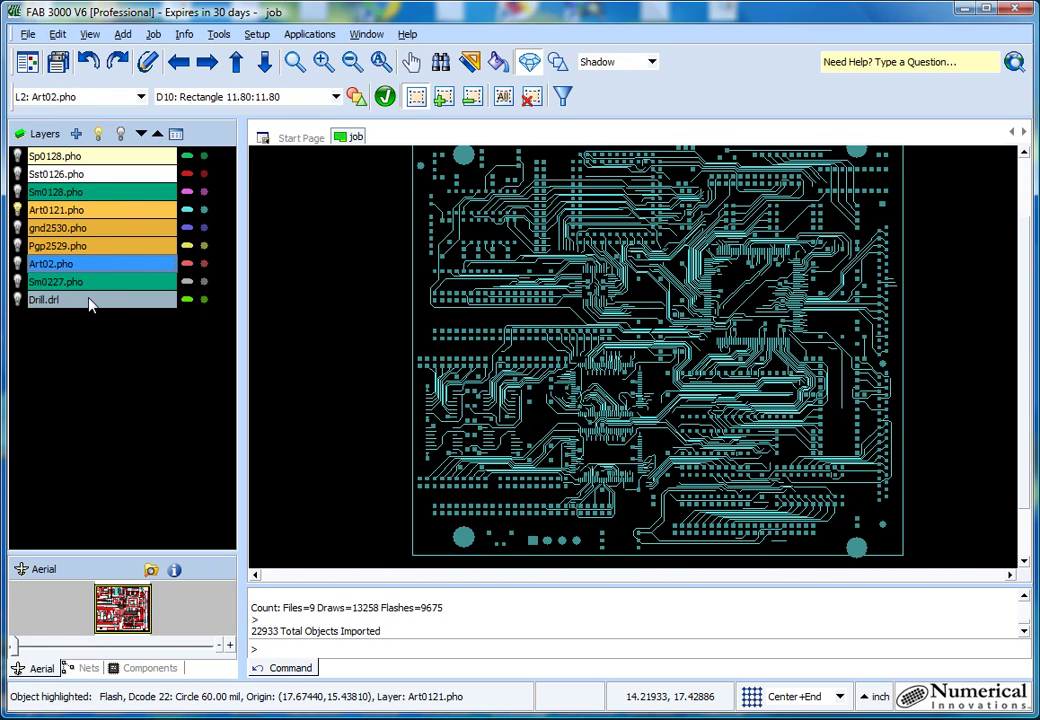